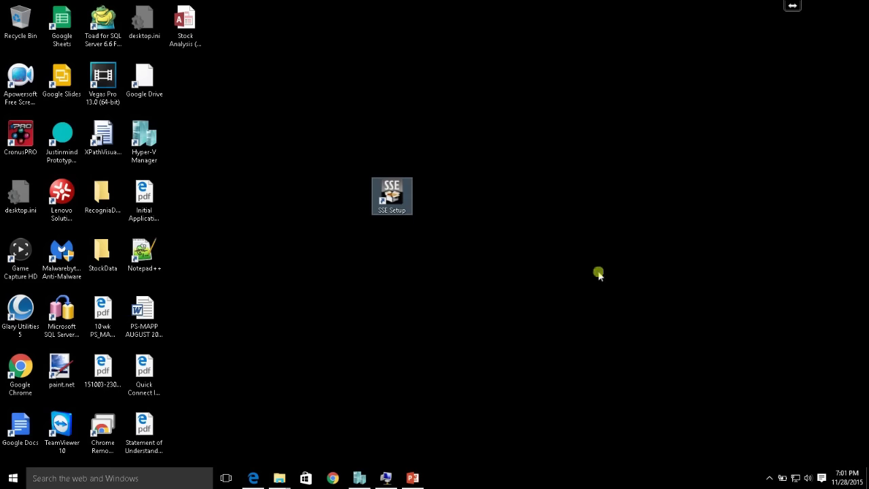
# - Launch SSE Setup and start a new installer project
pyautogui.doubleClick(395, 195)
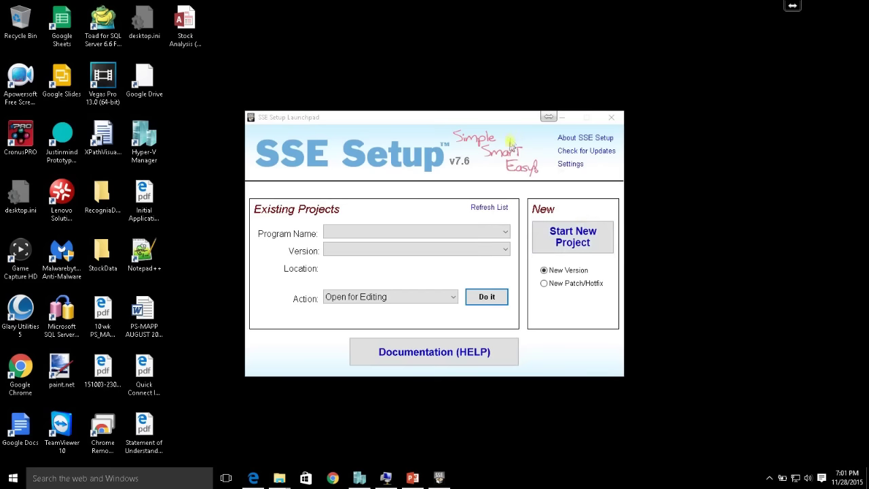
pyautogui.moveTo(499, 120); pyautogui.dragTo(500, 112)
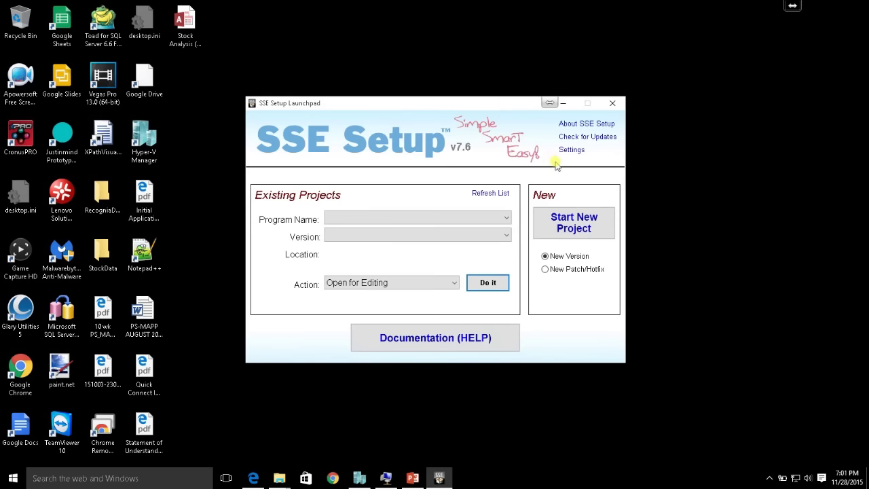
pyautogui.click(582, 233)
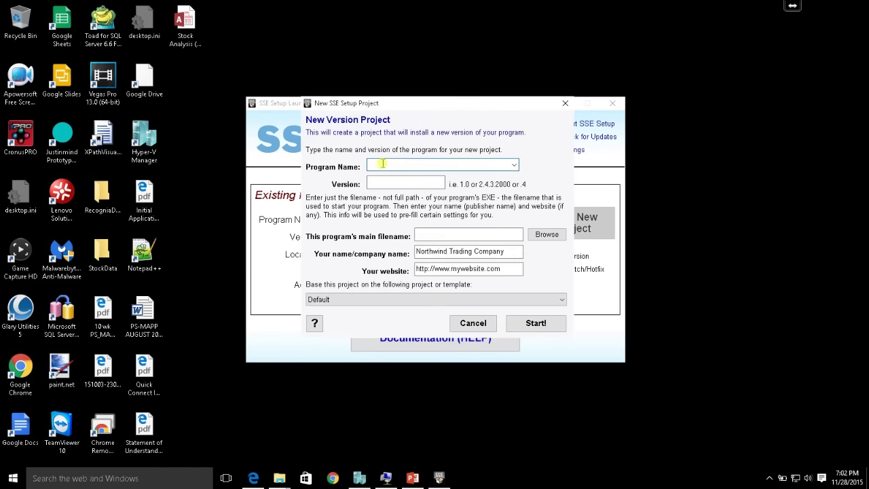
# - Enter program Northwind, version 1.0, main file Northwind.accdb, keeping company, website and Default template
pyautogui.write('Northwind.accdb')
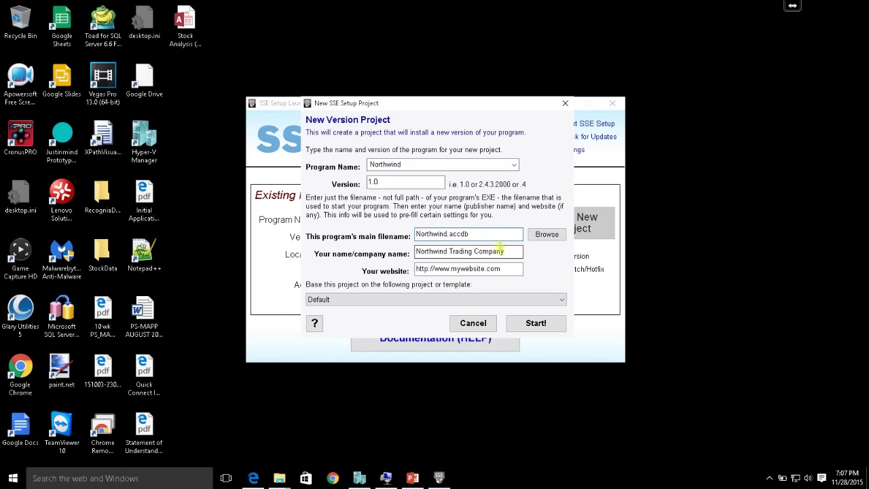
pyautogui.moveTo(514, 252); pyautogui.dragTo(378, 254)
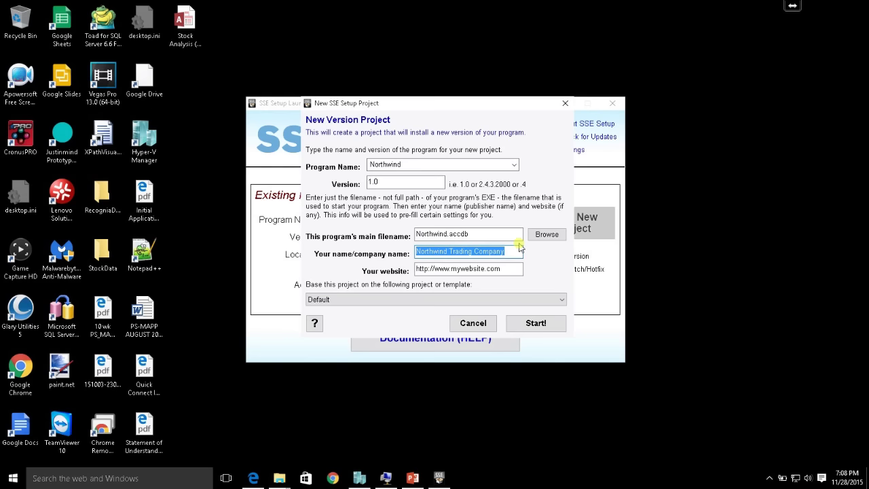
pyautogui.moveTo(503, 269); pyautogui.dragTo(377, 271)
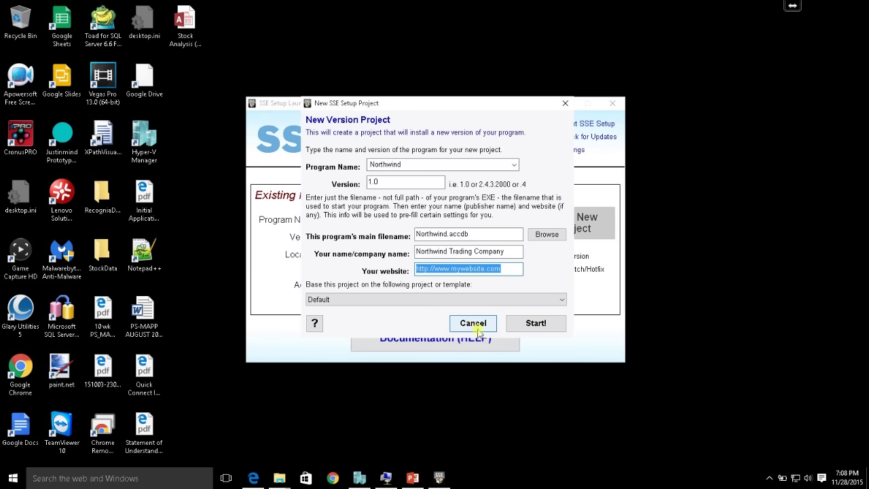
pyautogui.click(356, 300)
pyautogui.click(492, 299)
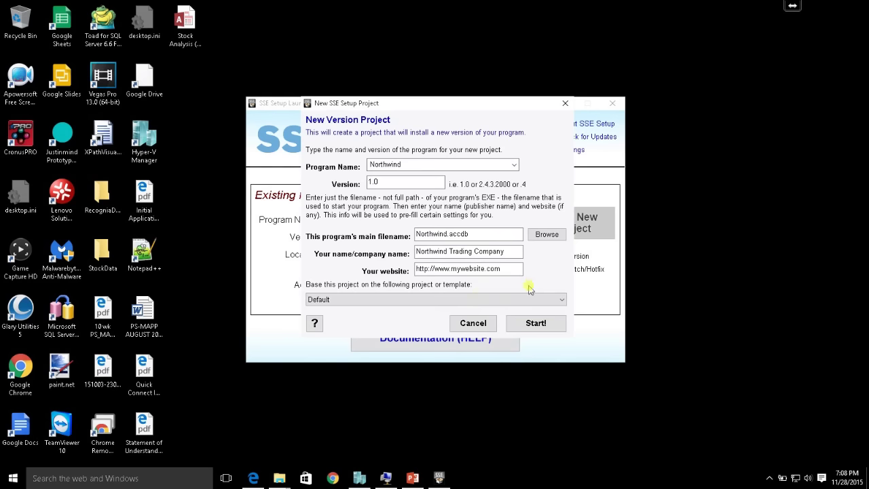
# - Create the Northwind 1.0 project and set its program folder to the default Program Files location
pyautogui.click(534, 324)
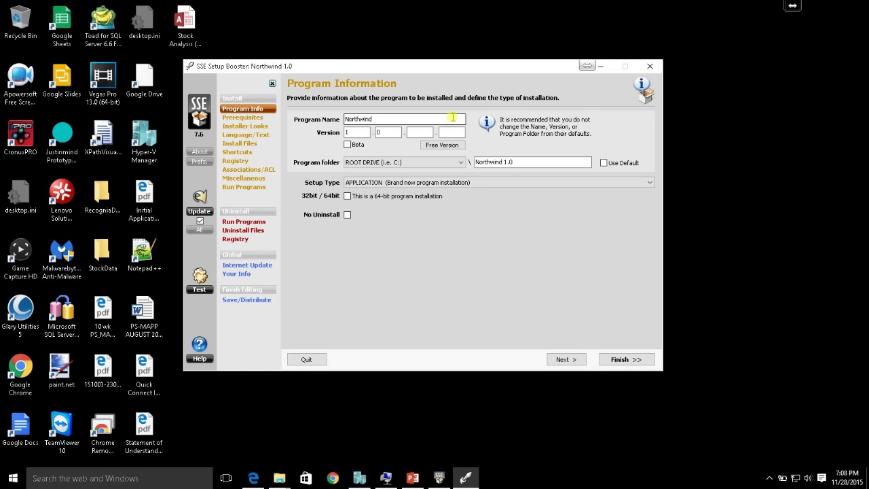
pyautogui.doubleClick(396, 118)
pyautogui.click(394, 118)
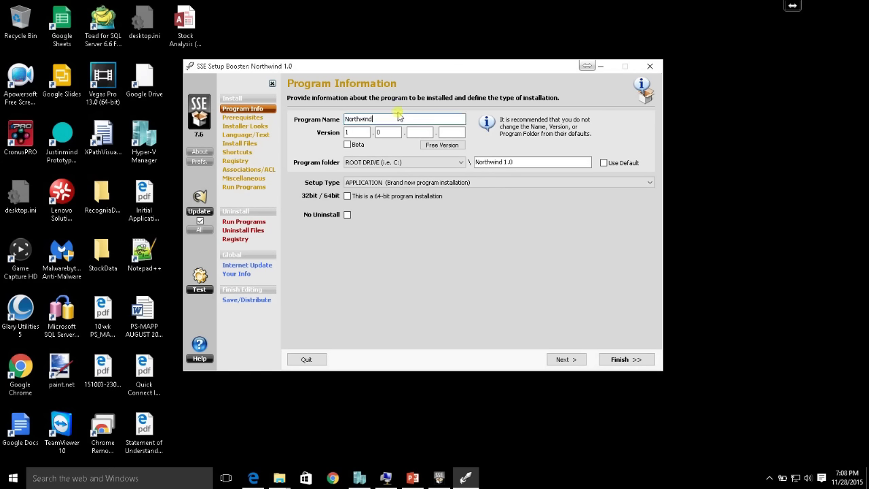
pyautogui.press('Tab')
pyautogui.click(450, 132)
pyautogui.click(387, 132)
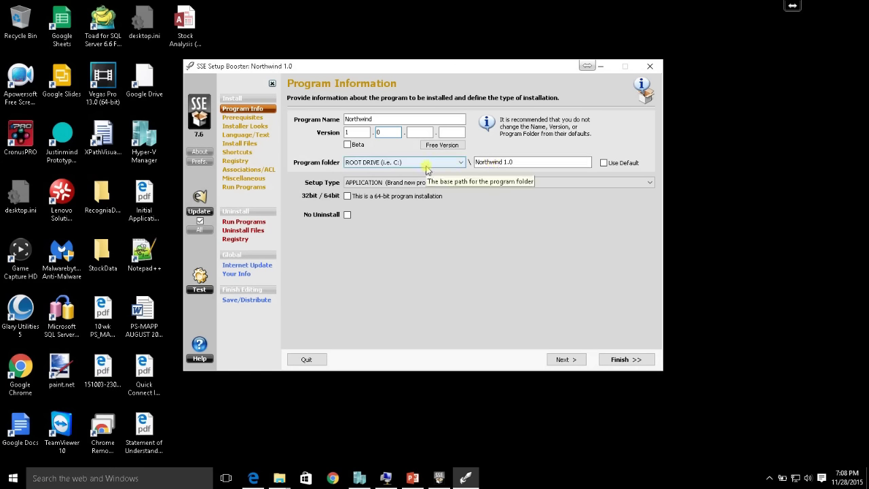
pyautogui.click(603, 163)
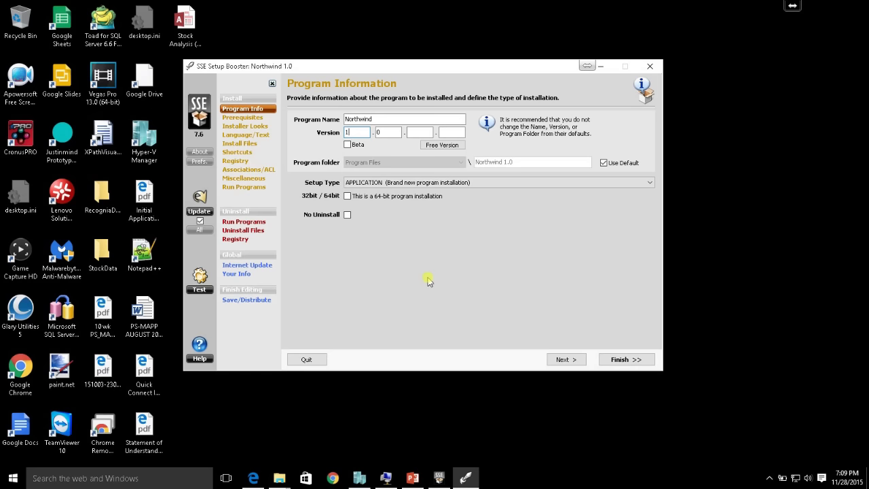
# - Change the program folder base to ROOT DRIVE (C:) with Northwind 1.0 as the subfolder
pyautogui.click(604, 163)
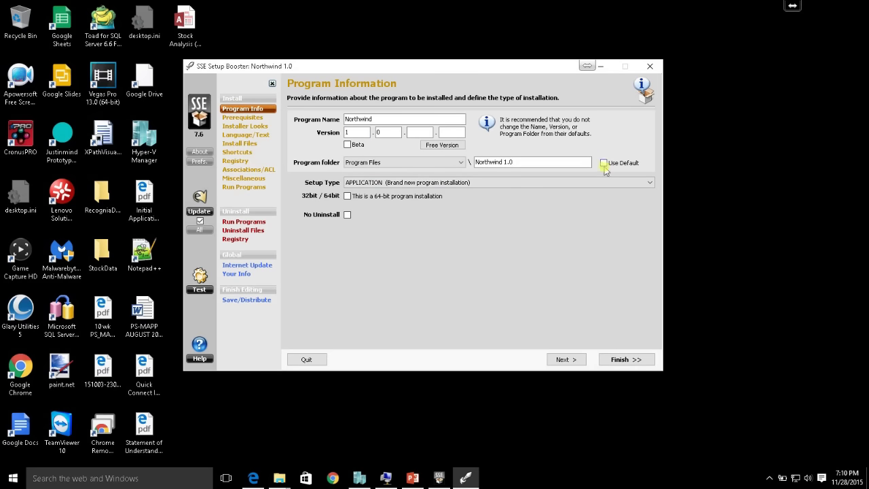
pyautogui.click(444, 165)
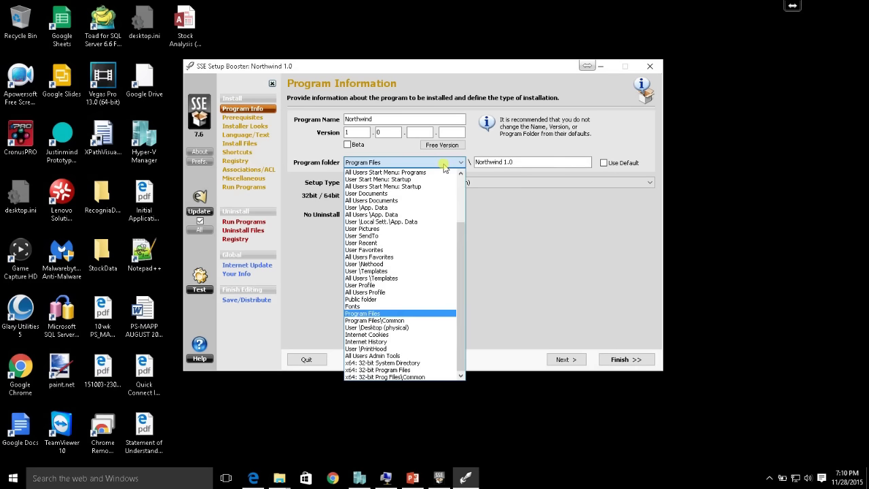
pyautogui.moveTo(462, 261); pyautogui.dragTo(462, 180)
pyautogui.click(373, 178)
pyautogui.click(407, 161)
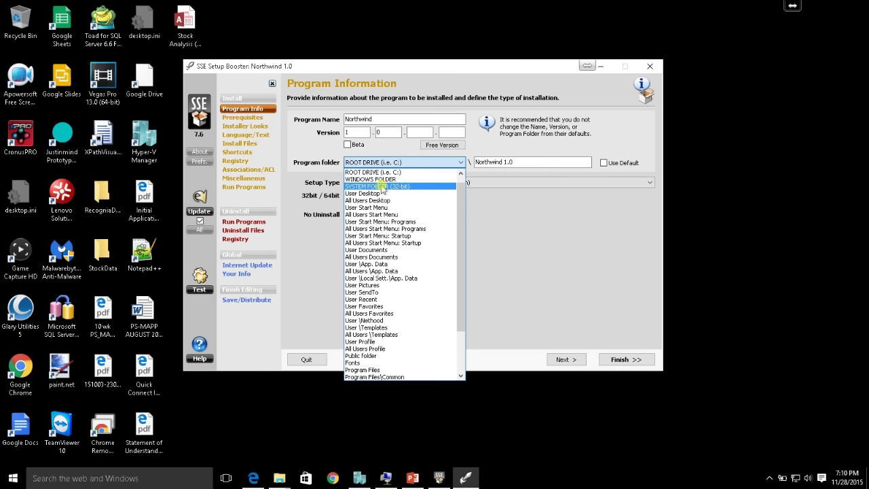
pyautogui.scroll(-2, 373, 303)
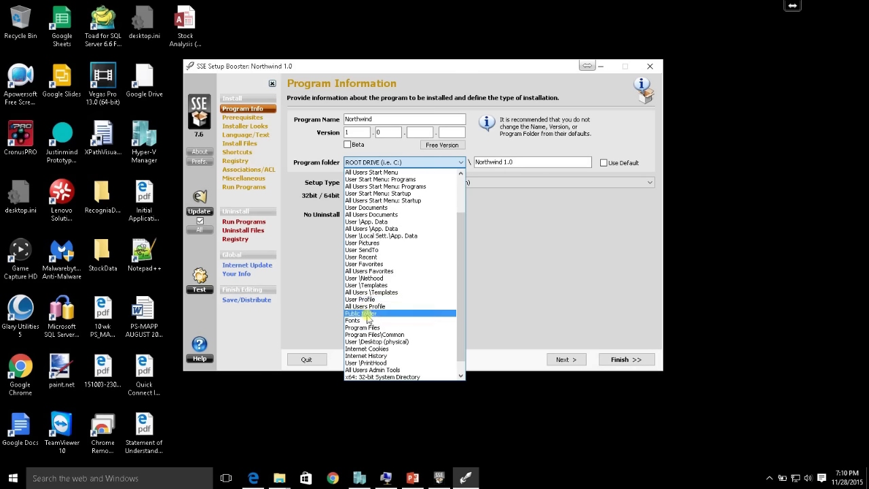
pyautogui.scroll(2, 375, 307)
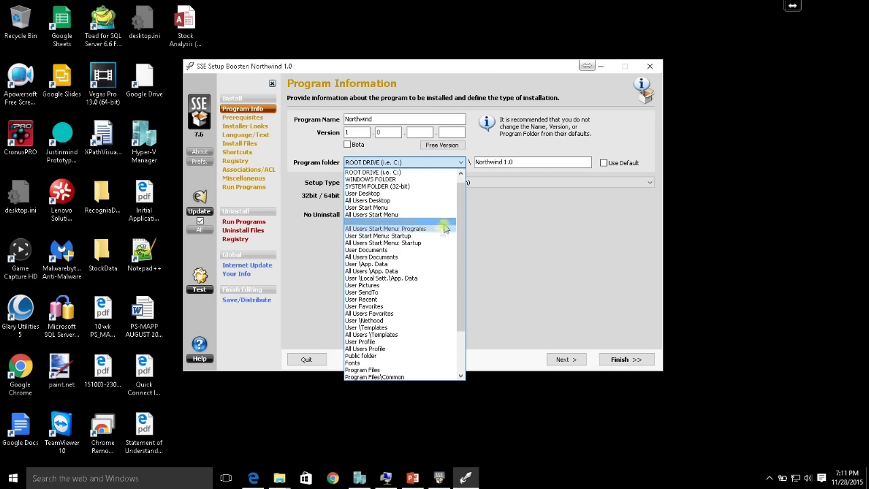
pyautogui.click(506, 189)
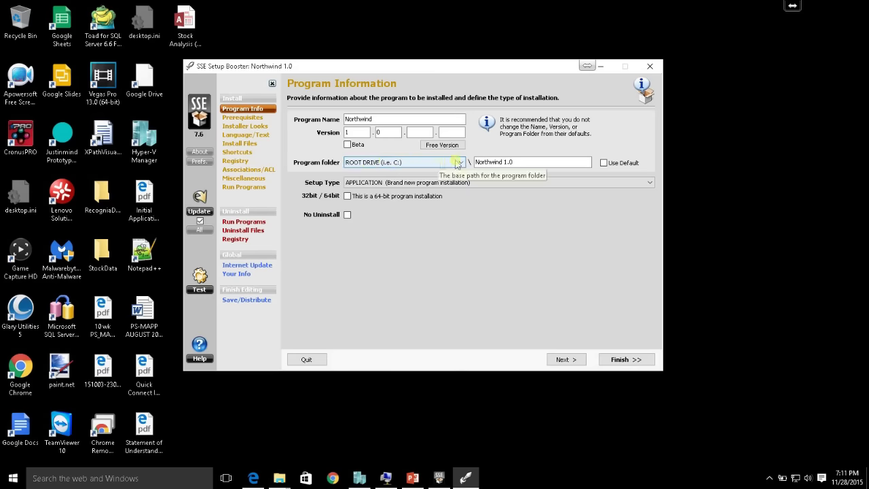
pyautogui.click(407, 167)
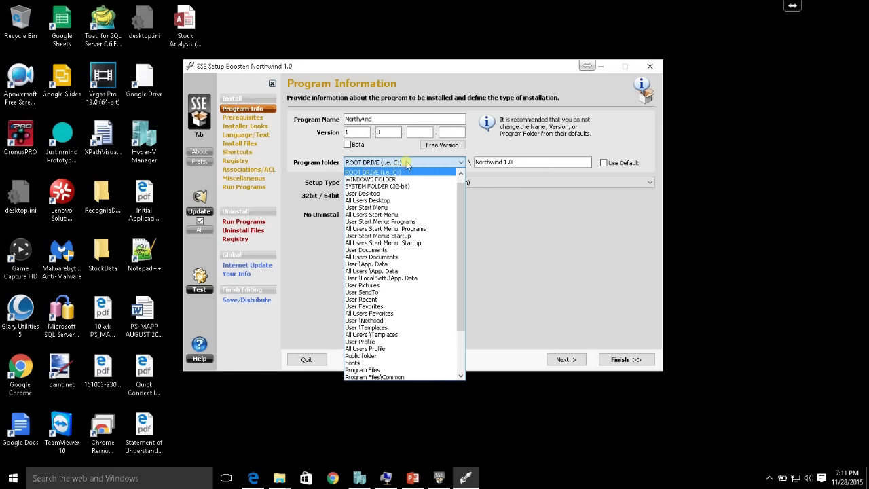
pyautogui.click(398, 173)
pyautogui.moveTo(535, 161); pyautogui.dragTo(458, 162)
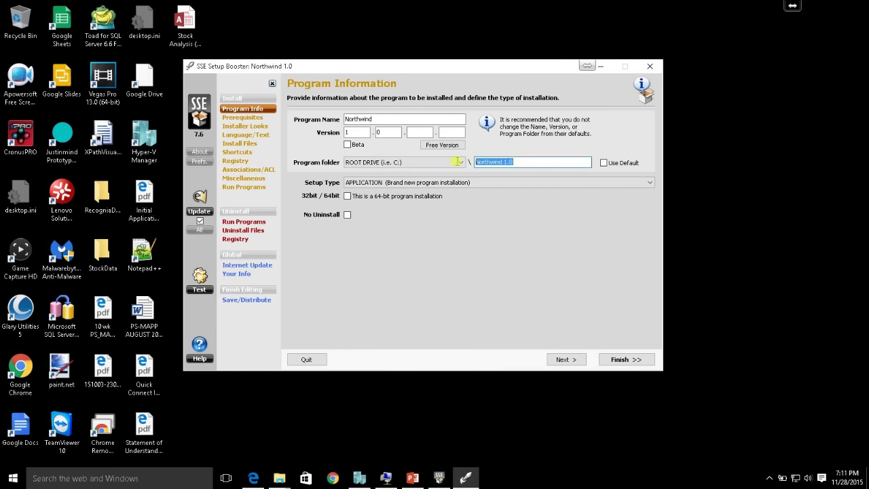
pyautogui.click(535, 162)
pyautogui.click(434, 183)
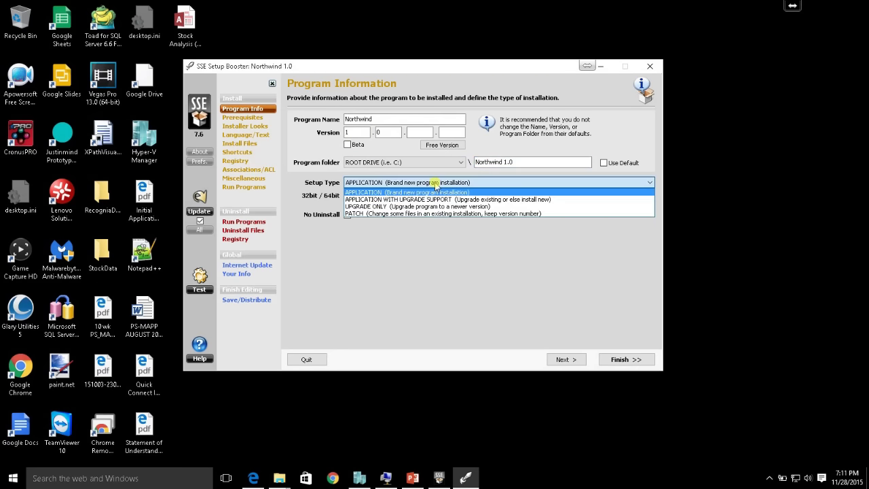
pyautogui.click(449, 183)
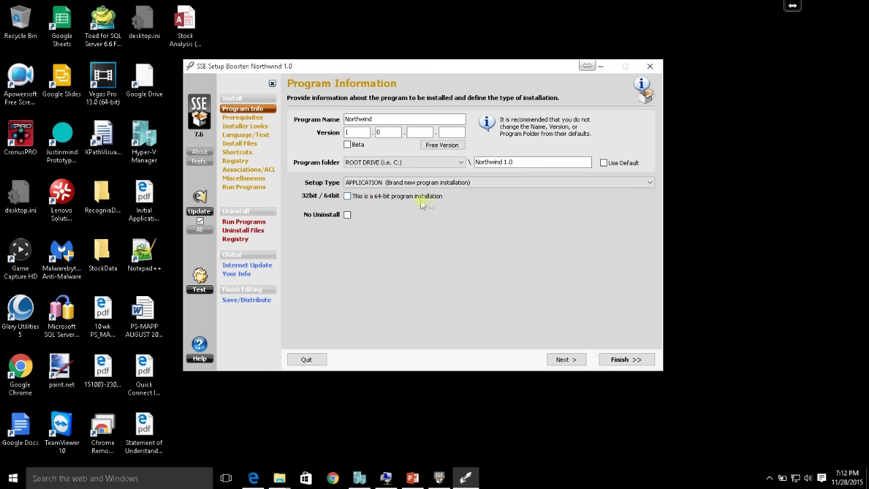
pyautogui.click(348, 197)
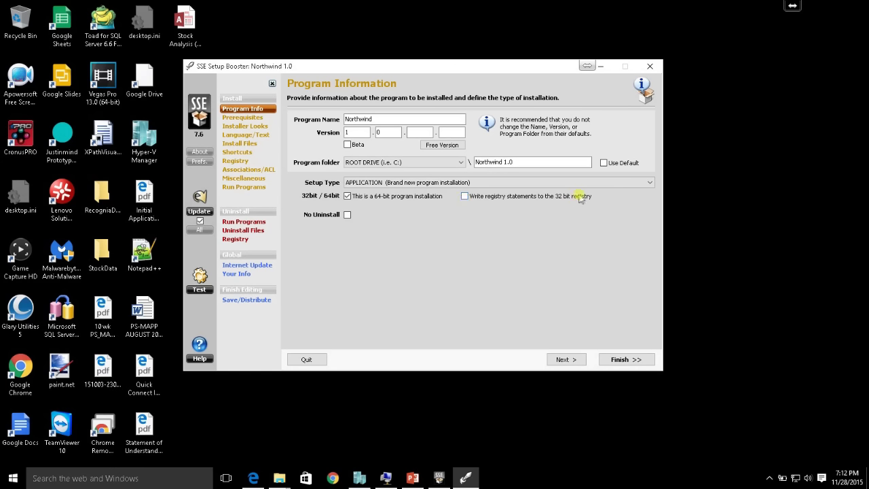
pyautogui.click(347, 196)
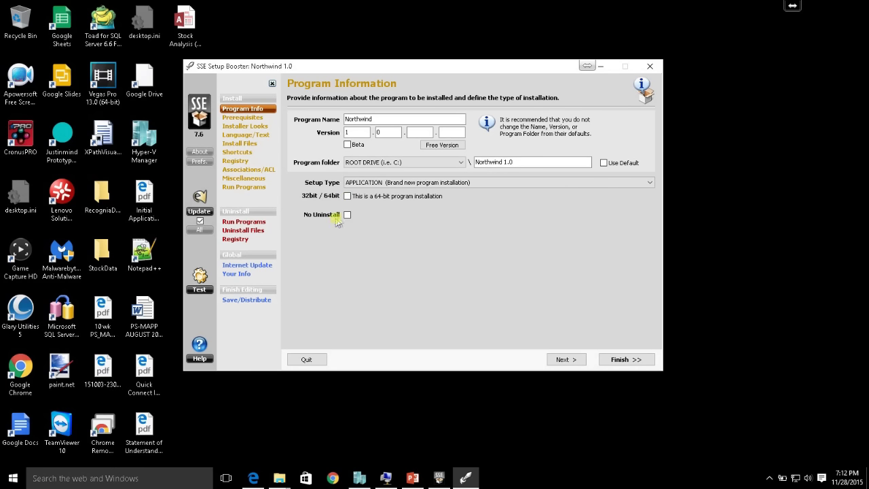
pyautogui.click(347, 214)
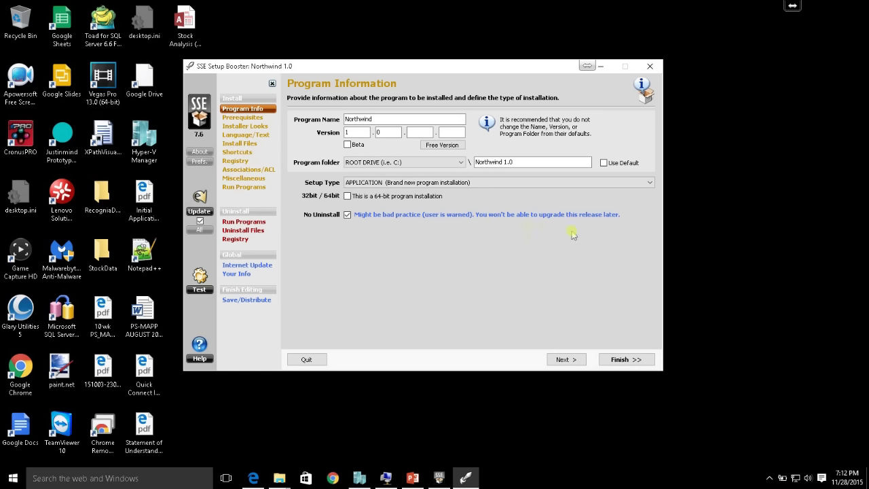
pyautogui.click(347, 214)
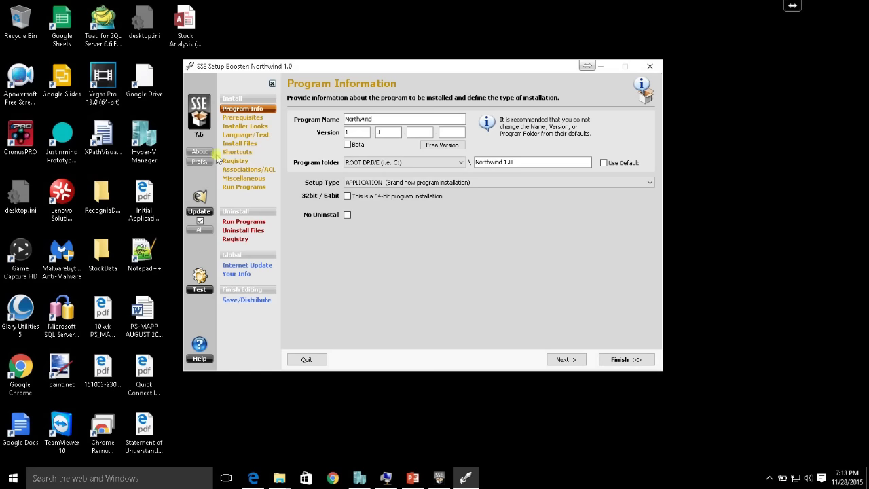
# - Go to the Prerequisites page of the project
pyautogui.click(237, 119)
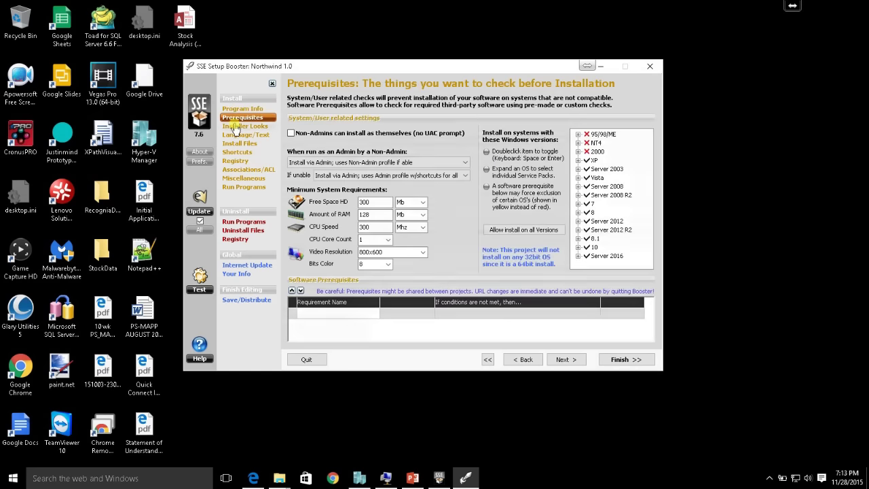
pyautogui.click(240, 125)
pyautogui.click(239, 117)
pyautogui.click(241, 108)
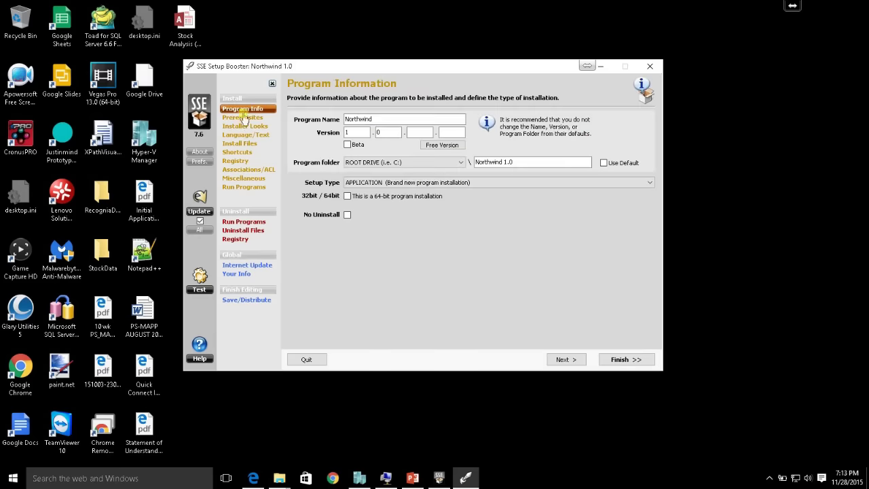
pyautogui.click(569, 360)
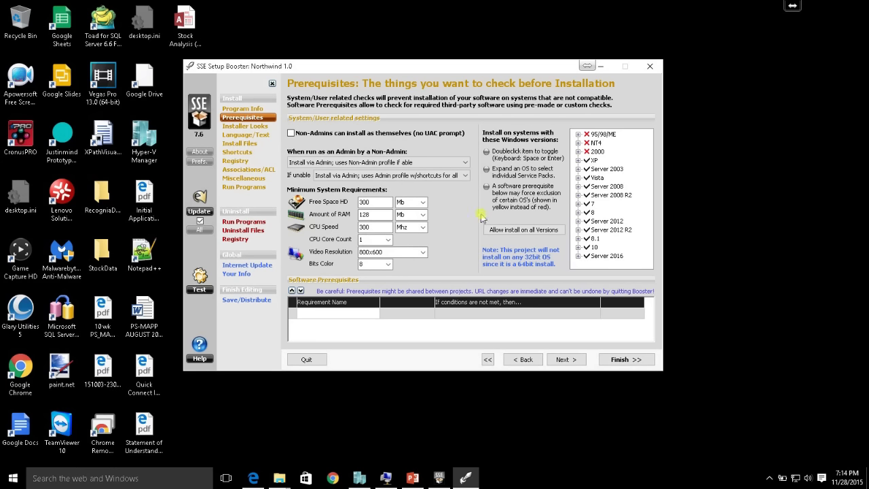
# - Exclude XP, Server 2003, Vista, Server 2008 and the Server 2008 R2–2016 entries from supported systems
pyautogui.doubleClick(587, 161)
pyautogui.doubleClick(586, 168)
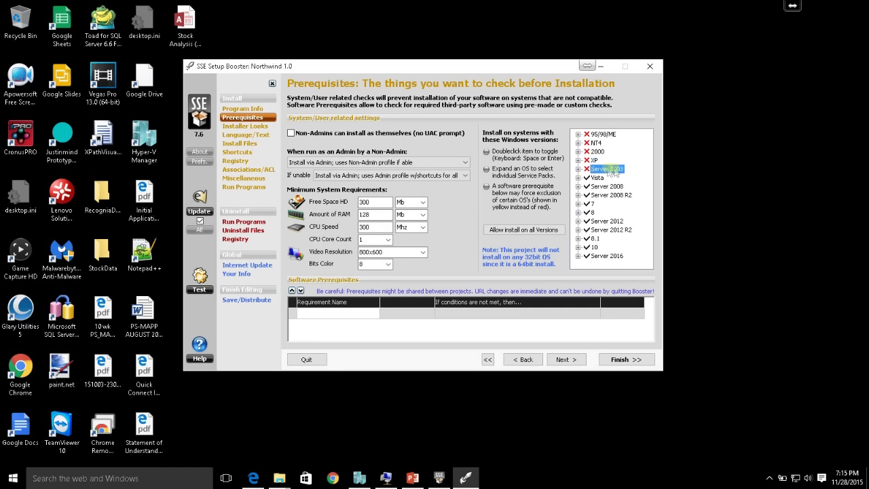
pyautogui.click(586, 178)
pyautogui.doubleClick(586, 178)
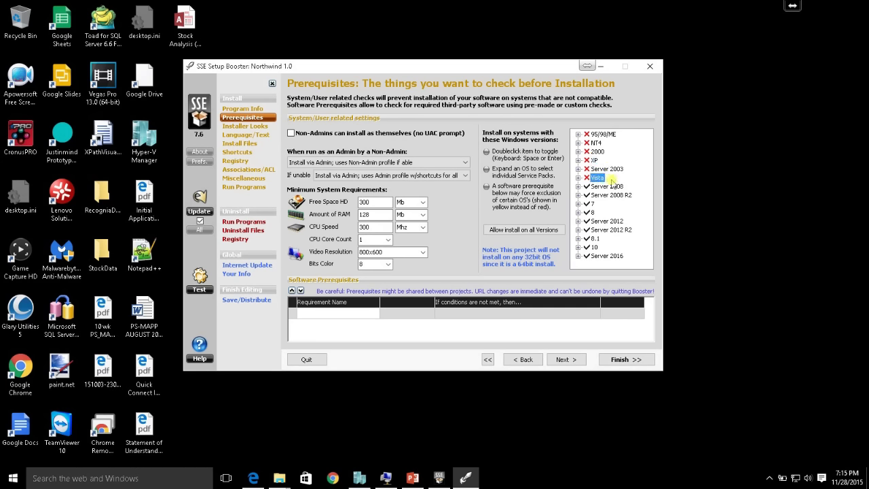
pyautogui.doubleClick(586, 187)
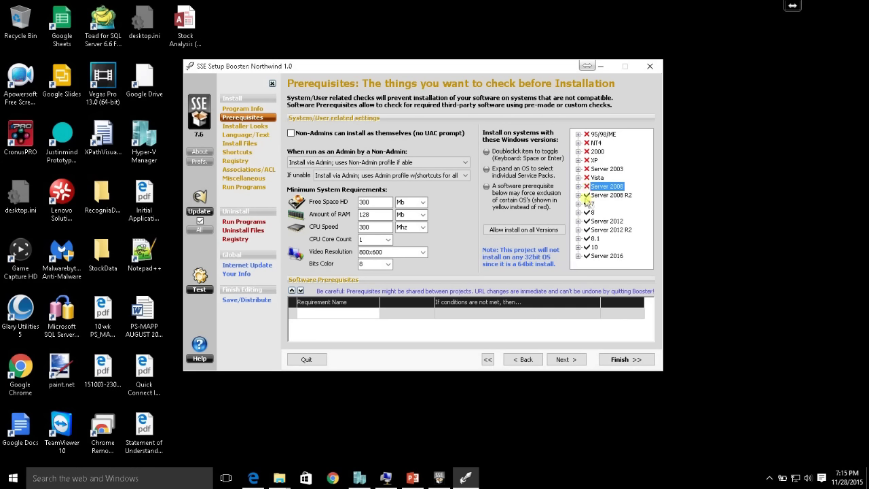
pyautogui.doubleClick(587, 196)
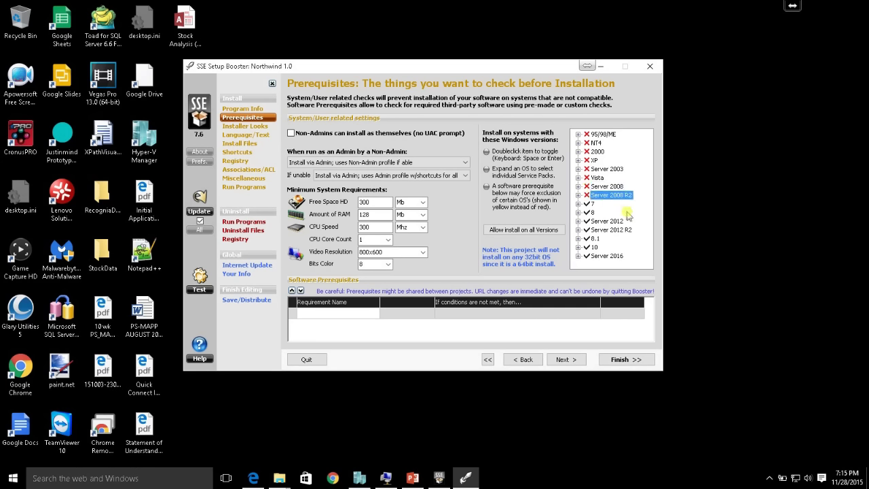
pyautogui.doubleClick(586, 221)
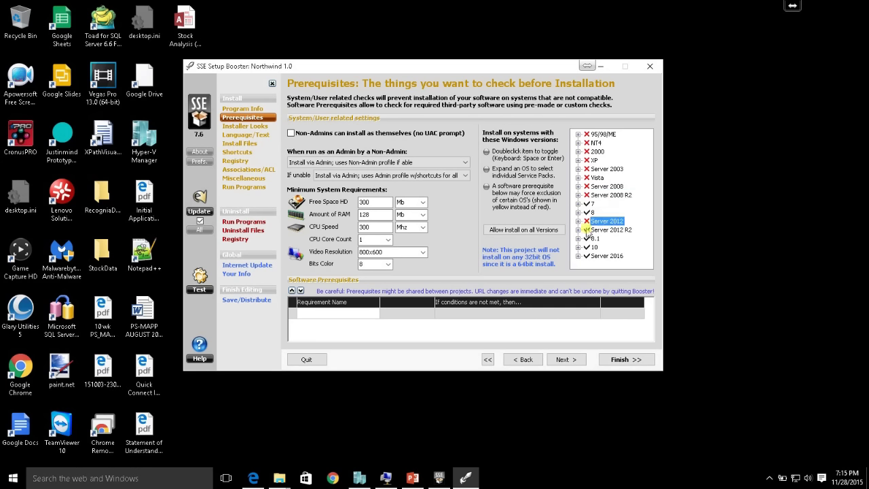
pyautogui.doubleClick(587, 229)
pyautogui.doubleClick(588, 256)
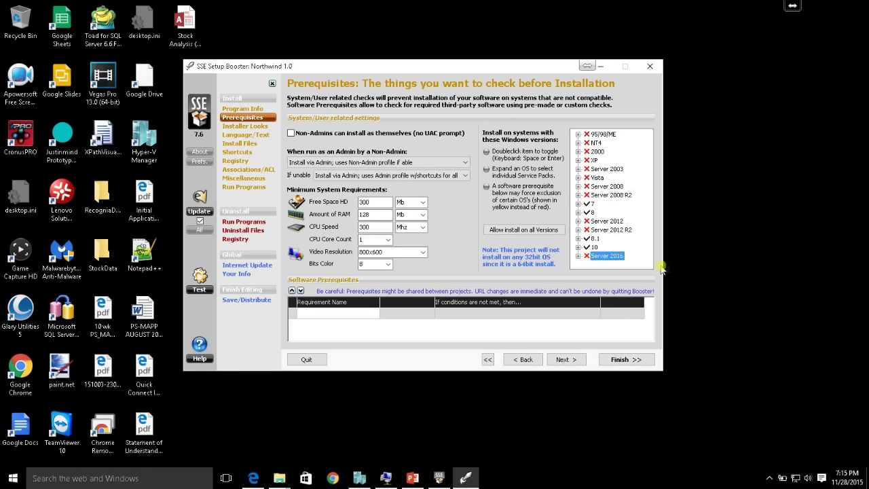
# - Re-allow Server 2016, 2012 R2, 2012 and 2008 R2 as supported systems
pyautogui.click(585, 203)
pyautogui.doubleClick(588, 256)
pyautogui.doubleClick(588, 231)
pyautogui.doubleClick(590, 222)
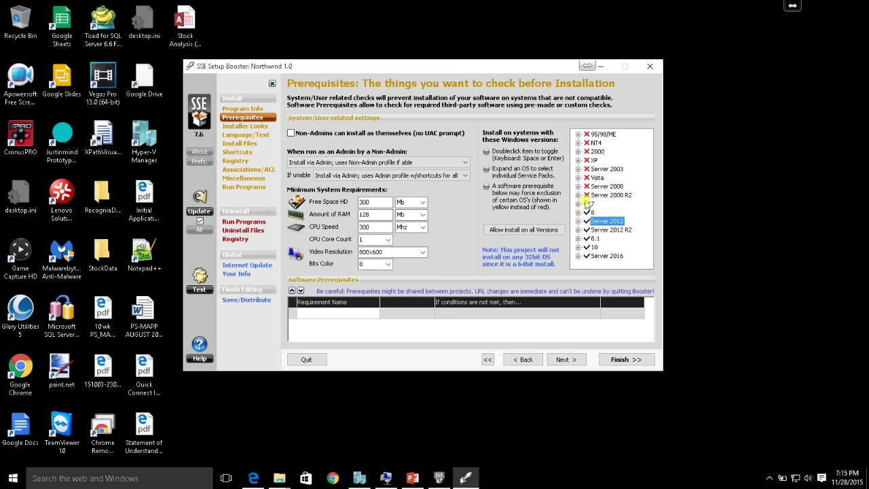
pyautogui.doubleClick(588, 196)
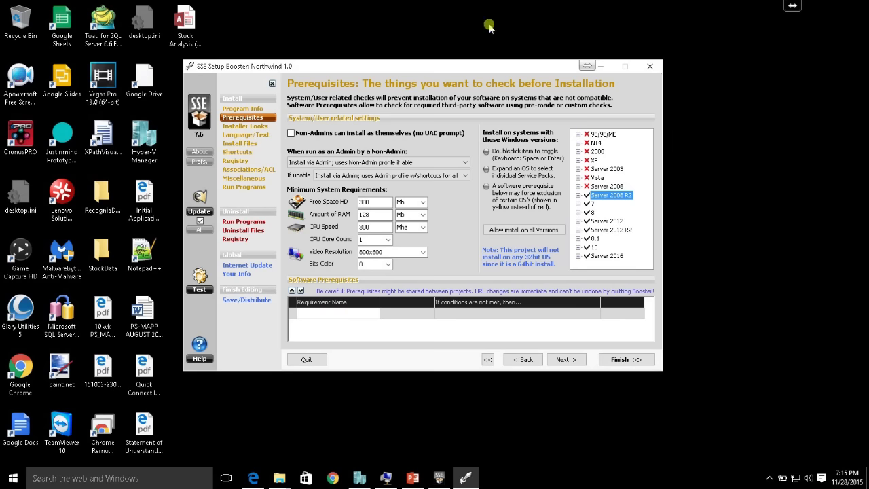
pyautogui.moveTo(451, 68); pyautogui.dragTo(481, 38)
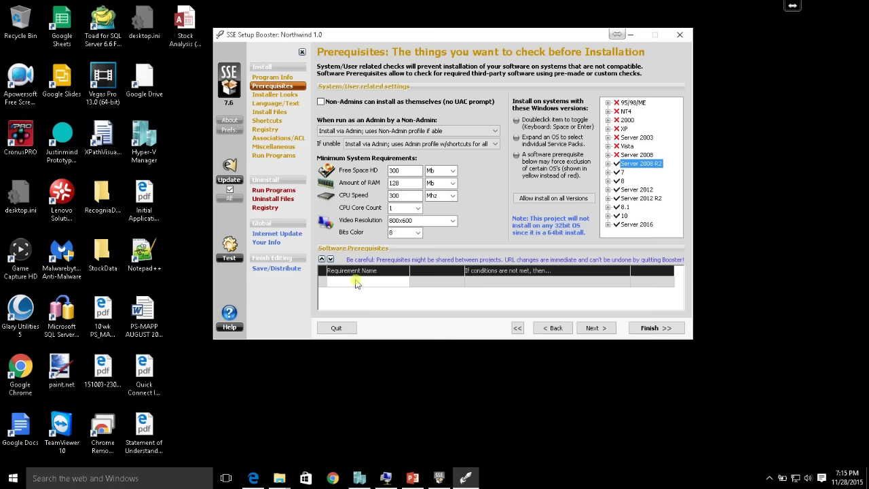
# - Add a software prerequisite row and choose Access / Access Runtime from the preset list
pyautogui.click(355, 283)
pyautogui.click(354, 284)
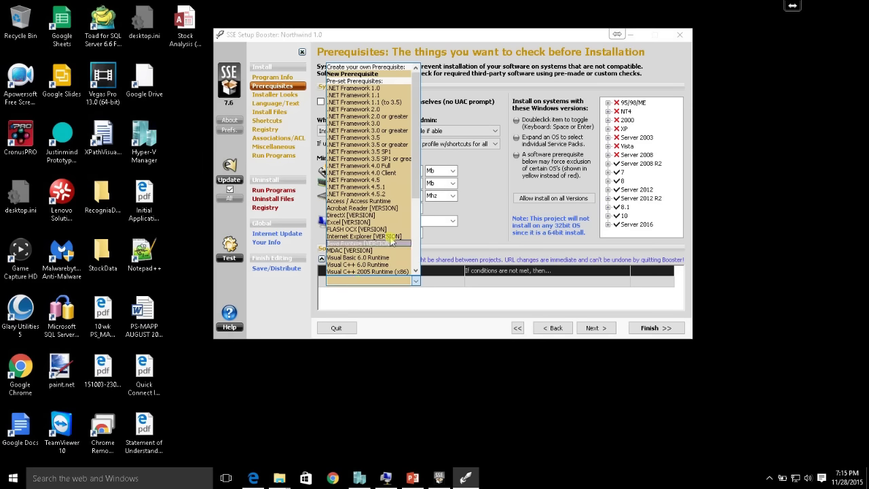
pyautogui.scroll(-1, 417, 109)
pyautogui.scroll(2, 415, 126)
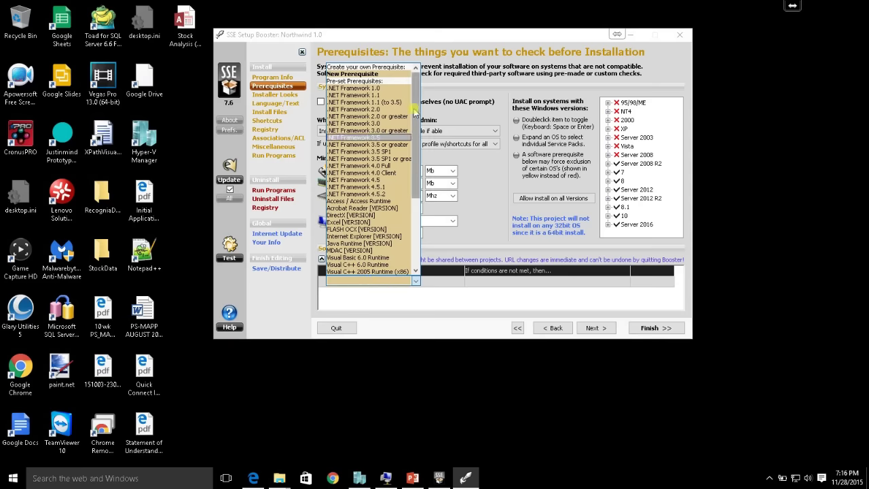
pyautogui.scroll(-6, 413, 140)
pyautogui.scroll(1, 381, 102)
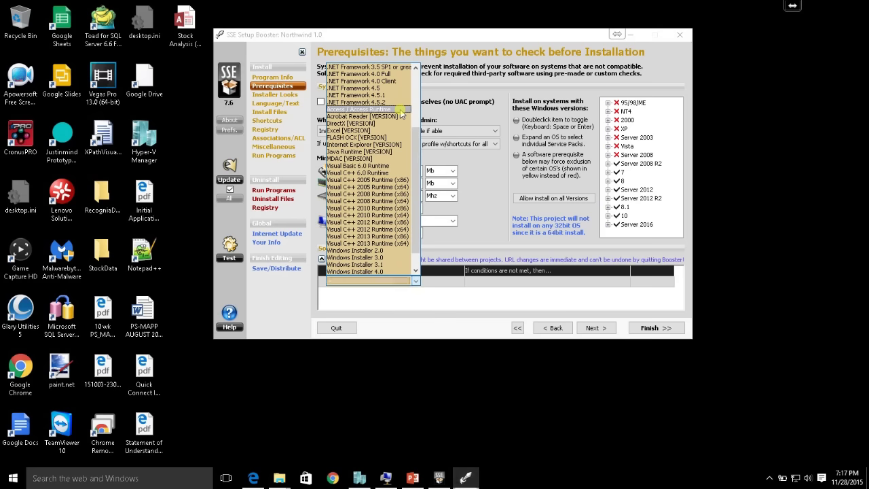
pyautogui.click(400, 111)
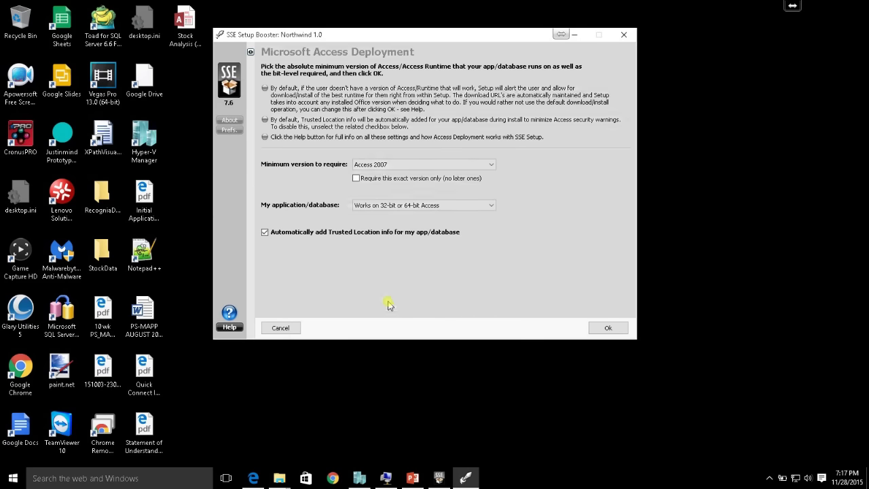
# - Set minimum version Access 2007, compatible with 32-bit or 64-bit Access, and confirm
pyautogui.moveTo(430, 36); pyautogui.dragTo(442, 53)
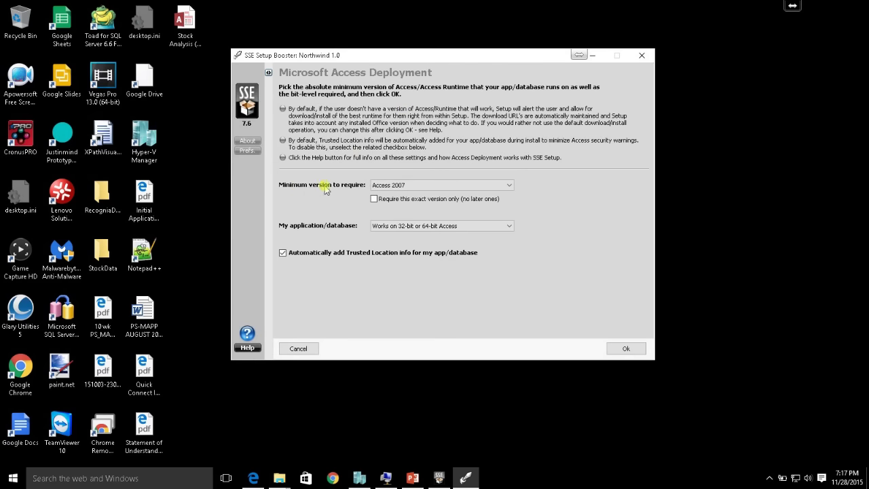
pyautogui.click(510, 185)
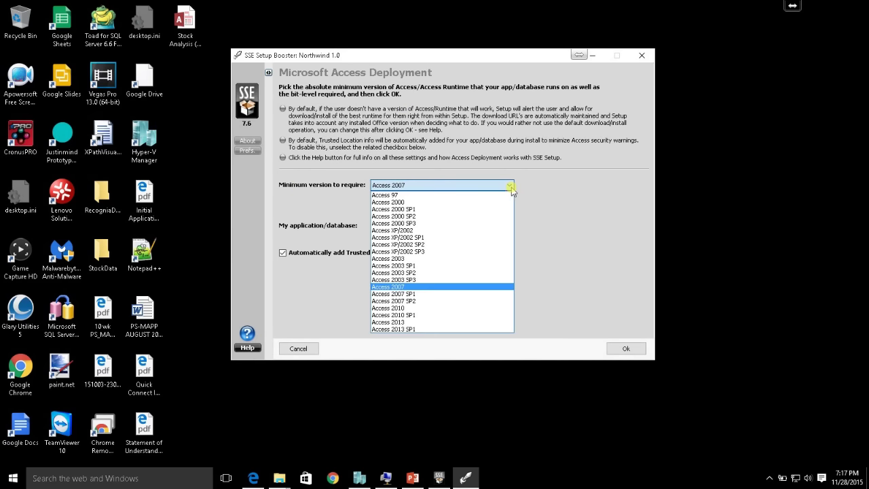
pyautogui.click(416, 330)
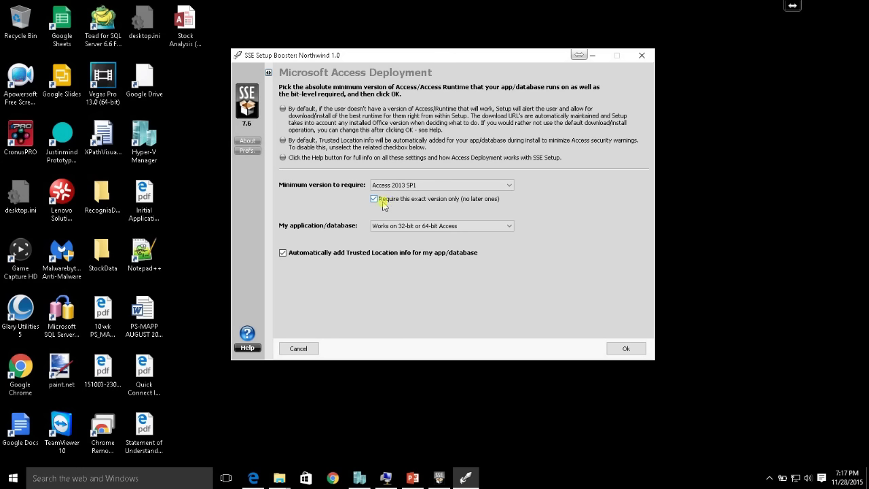
pyautogui.click(471, 202)
pyautogui.click(413, 226)
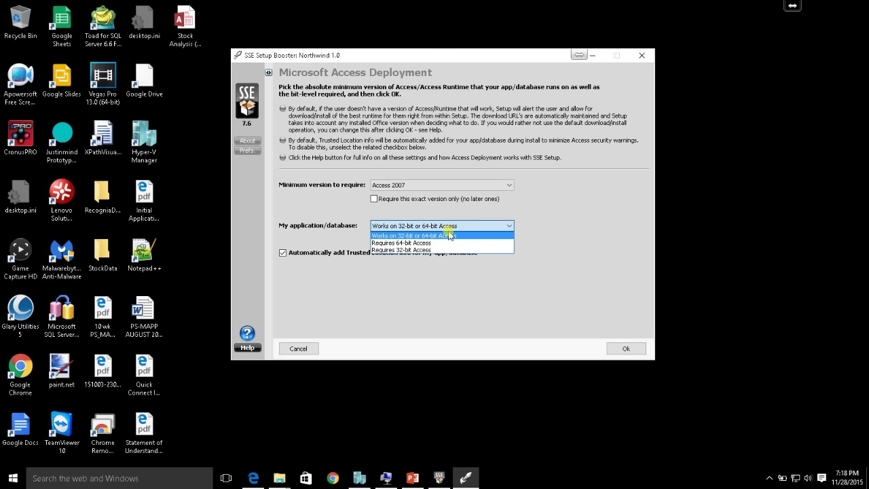
pyautogui.click(479, 235)
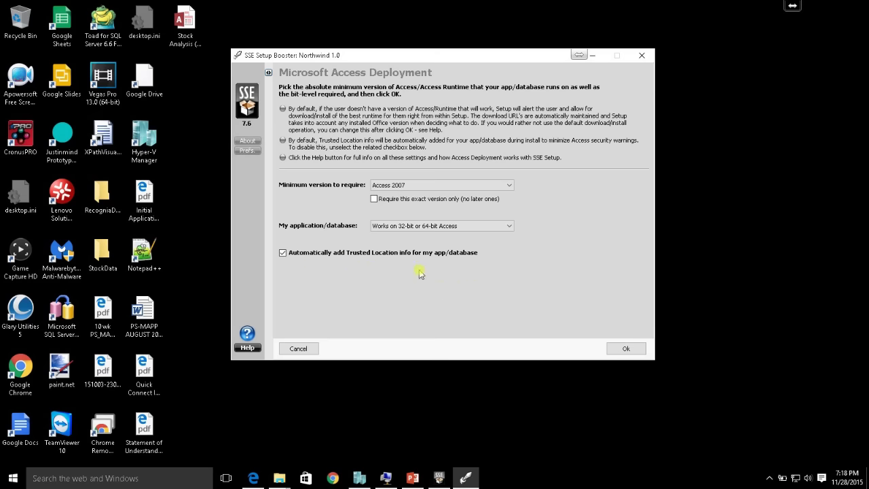
pyautogui.click(626, 348)
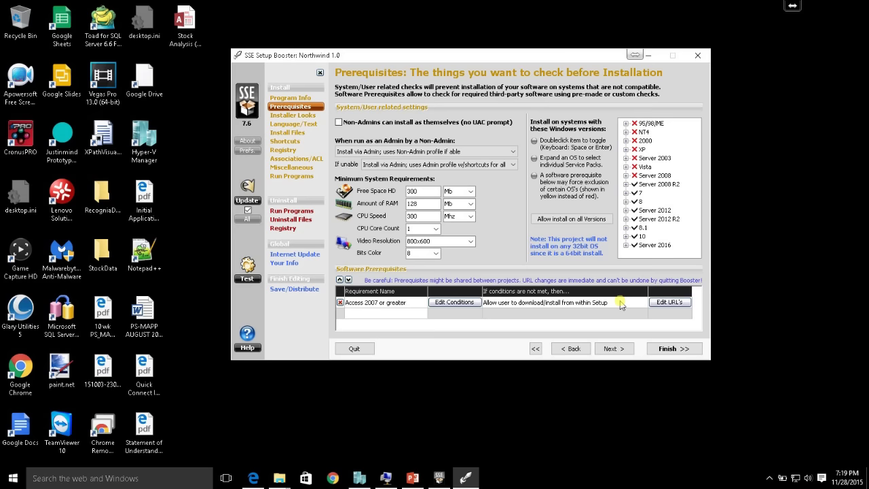
# - On Installer Looks, use D-49.jpg and 236.bmp wizard images, leaving Fire Animation off
pyautogui.click(291, 114)
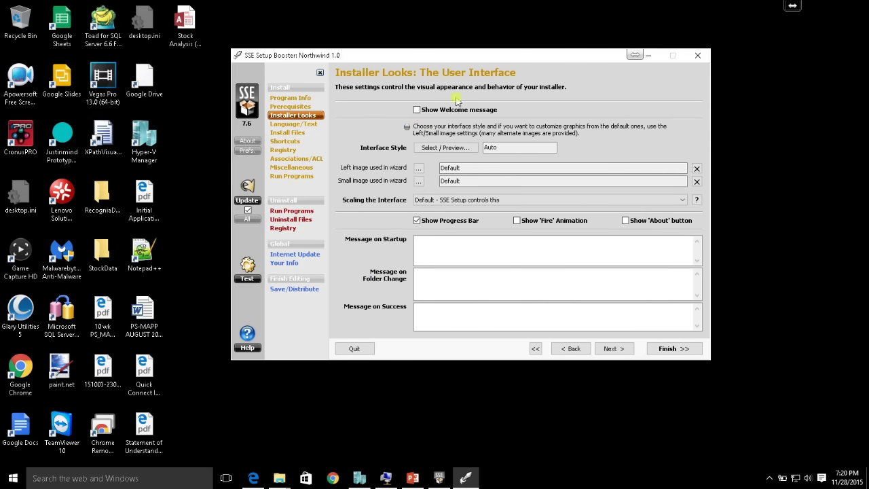
pyautogui.click(417, 110)
pyautogui.press('Tab')
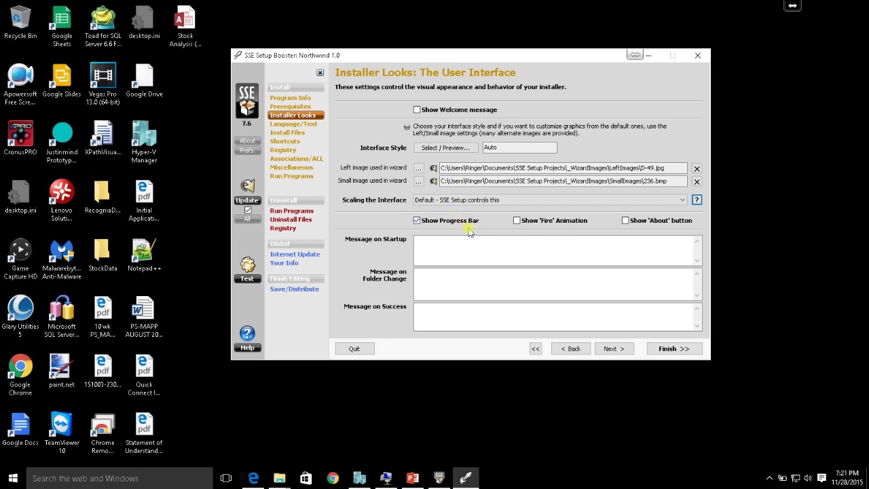
pyautogui.click(532, 229)
pyautogui.click(517, 221)
pyautogui.click(514, 252)
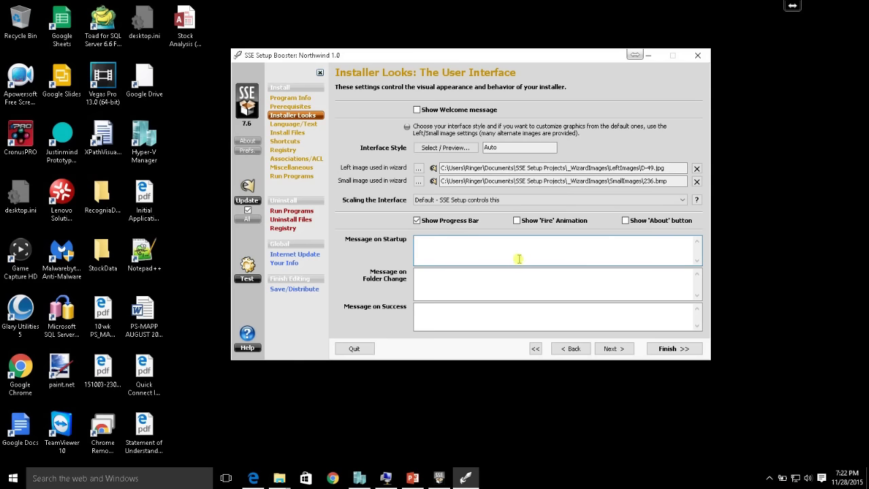
# - Set the folder-change message to 'Do not install to the program files directory.' and continue
pyautogui.click(473, 282)
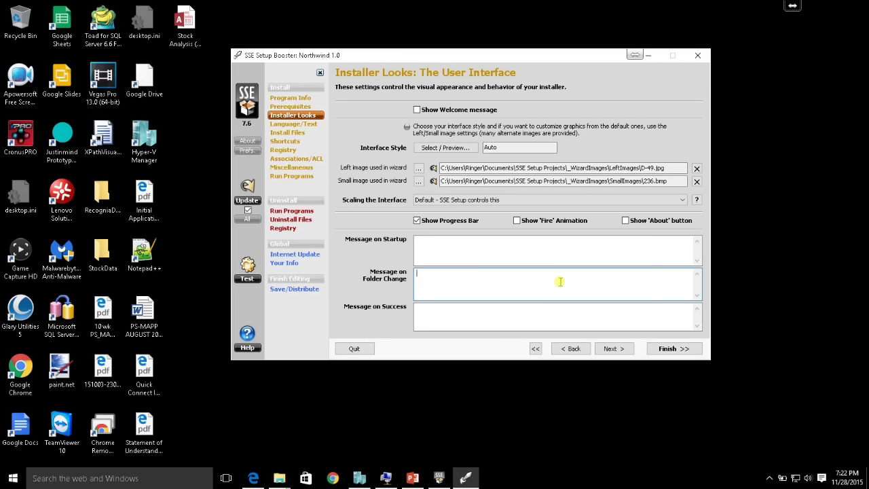
pyautogui.write('Do not install to the program files directory.')
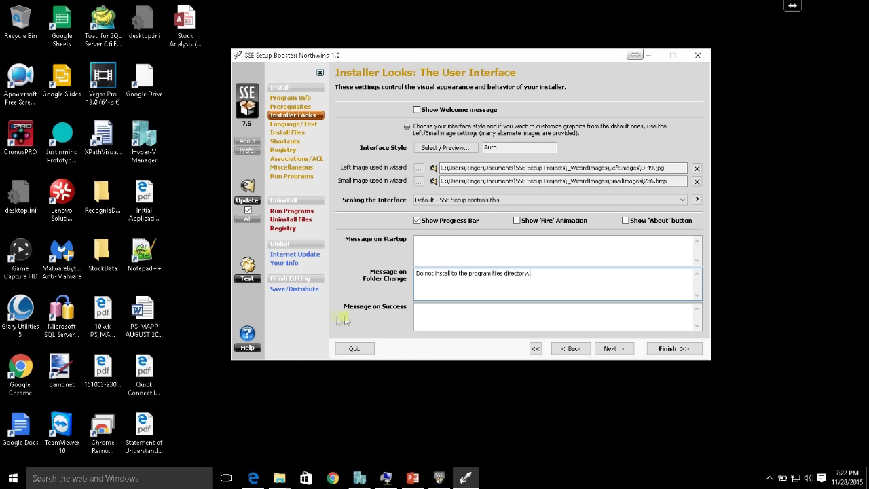
pyautogui.click(493, 311)
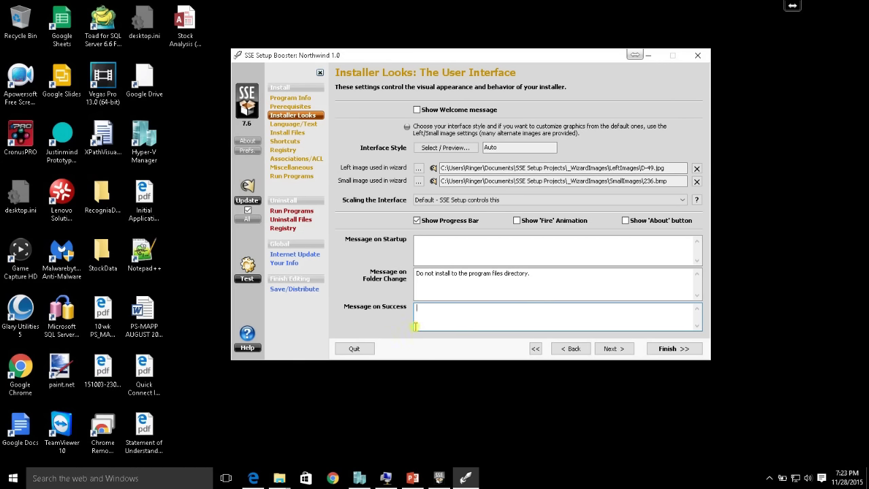
pyautogui.click(613, 351)
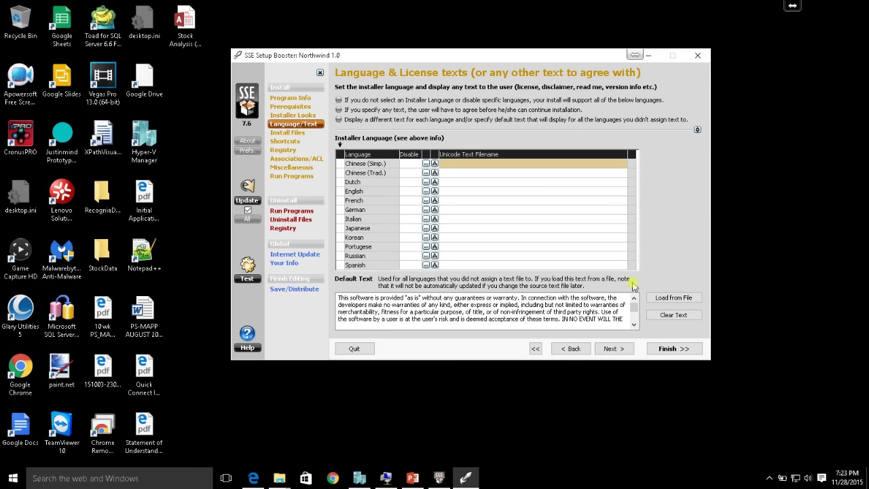
# - Skip past the default language and license texts to the Install Files page
pyautogui.hotkey('alt', 'n')
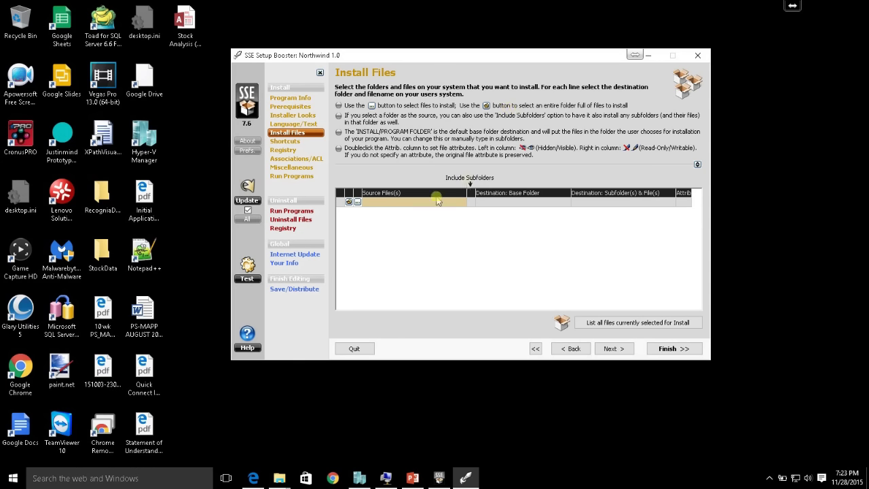
# - Add then remove the C:\Northwind folder entry, and browse to Northwind.accdb instead
pyautogui.click(348, 202)
pyautogui.moveTo(510, 239); pyautogui.dragTo(509, 211)
pyautogui.click(414, 225)
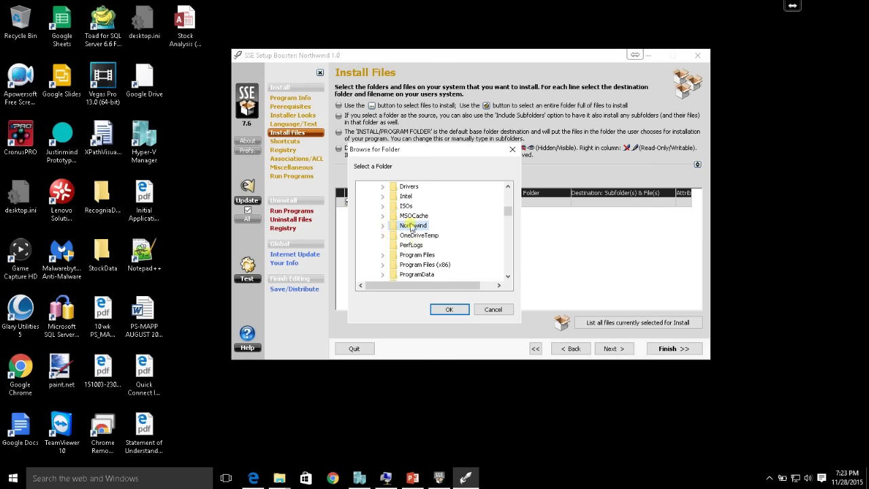
pyautogui.click(448, 309)
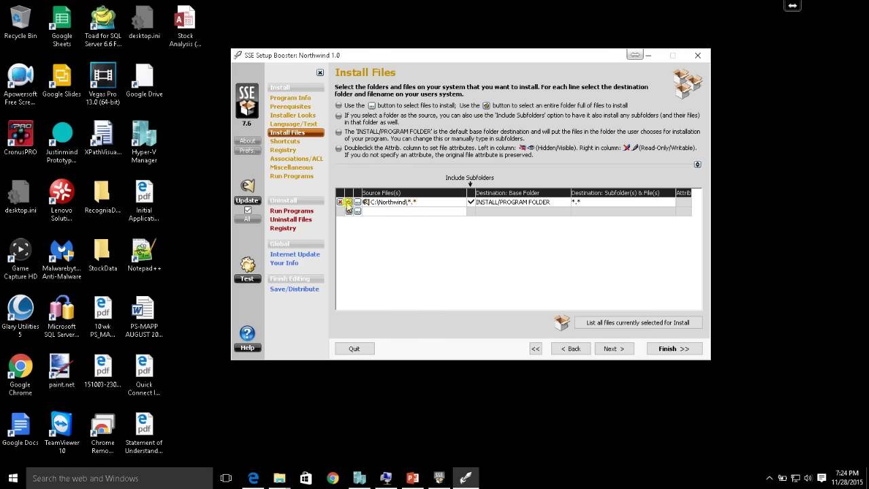
pyautogui.click(339, 201)
pyautogui.click(419, 276)
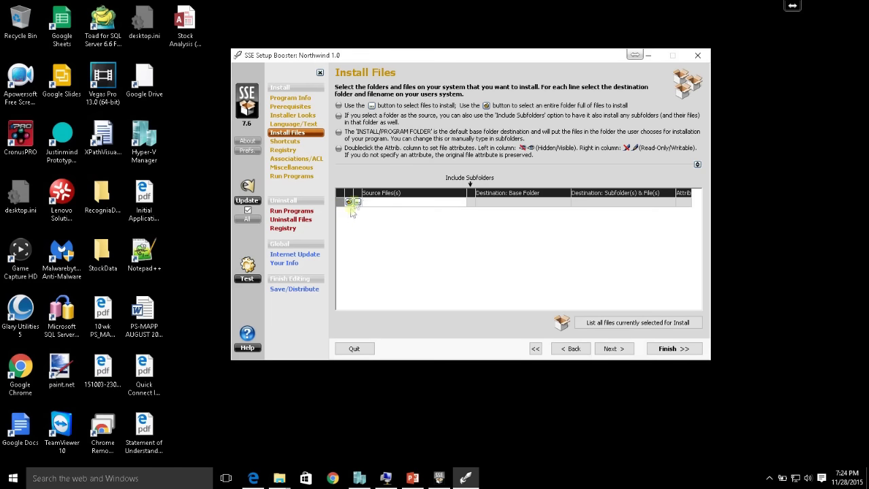
pyautogui.click(358, 203)
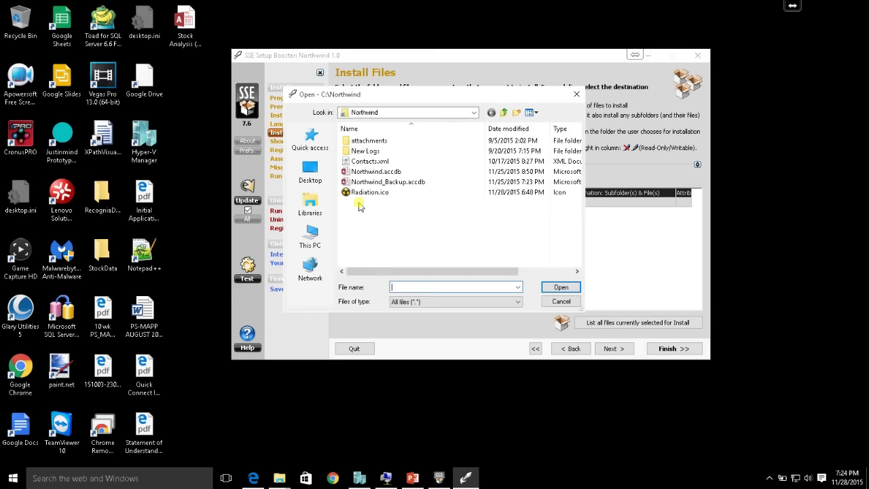
pyautogui.click(391, 173)
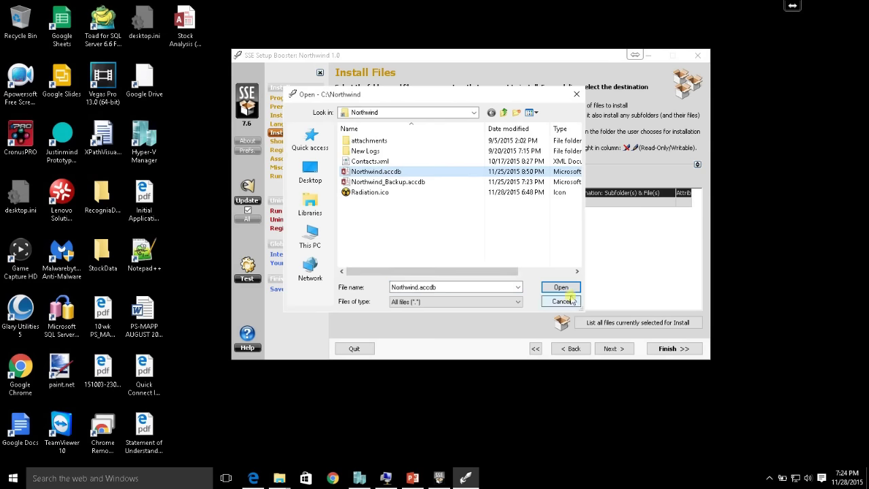